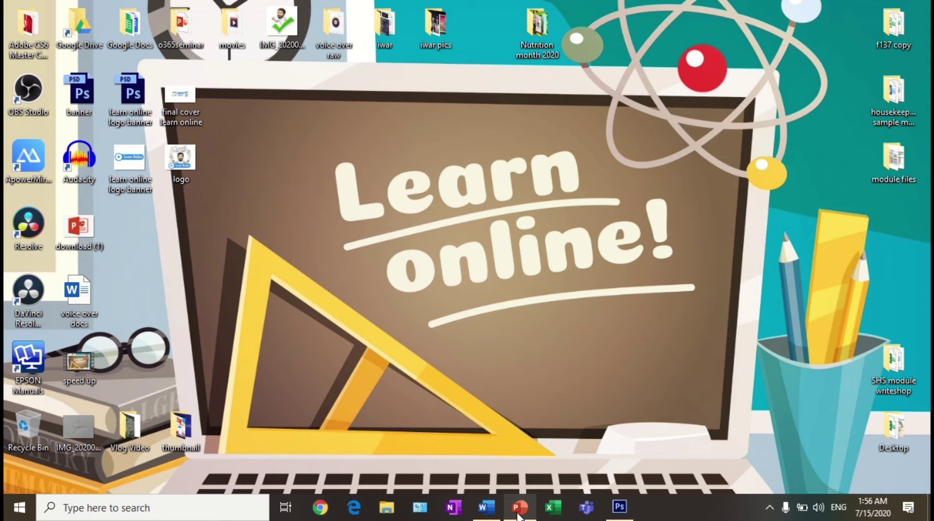
Switch to PowerPoint and set up a screen recording, marking out a rectangular capture area over part of the screen
{"action": "left_click", "coordinate": [519, 515]}
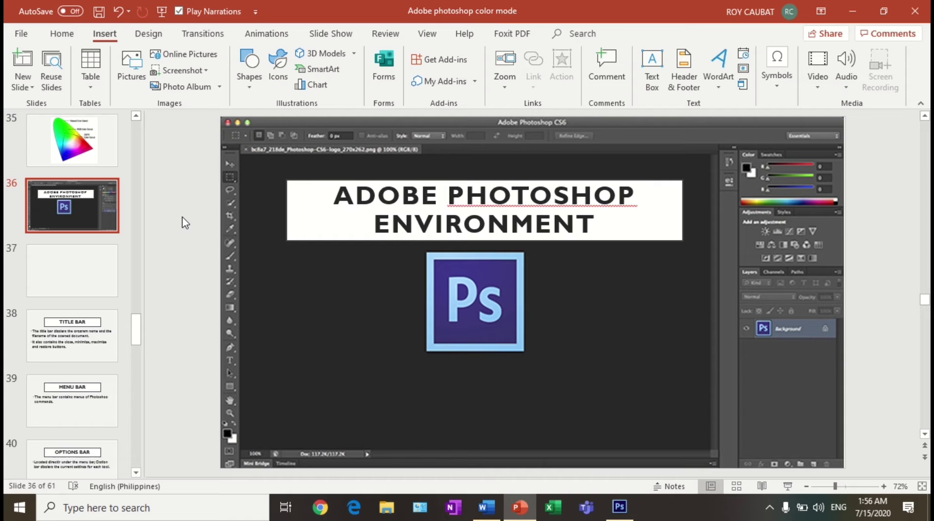
{"action": "left_click", "coordinate": [63, 35]}
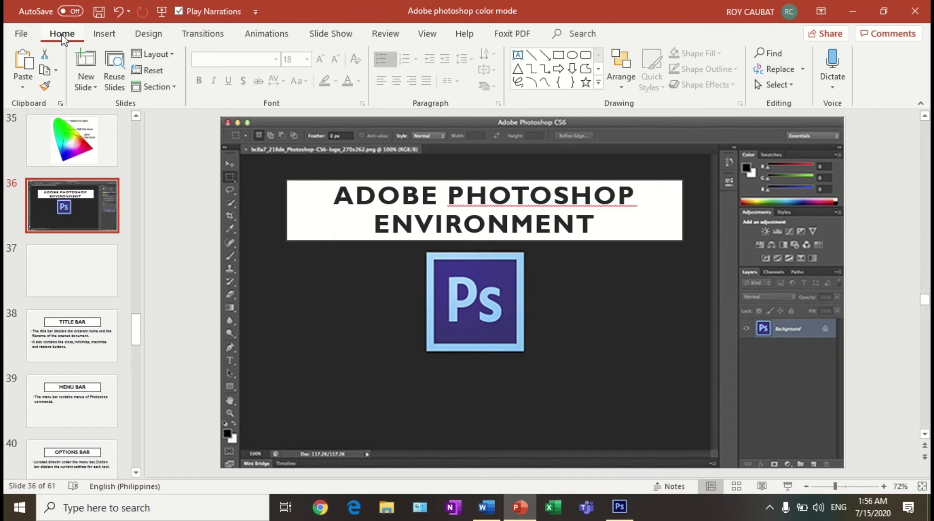
{"action": "left_click", "coordinate": [104, 35]}
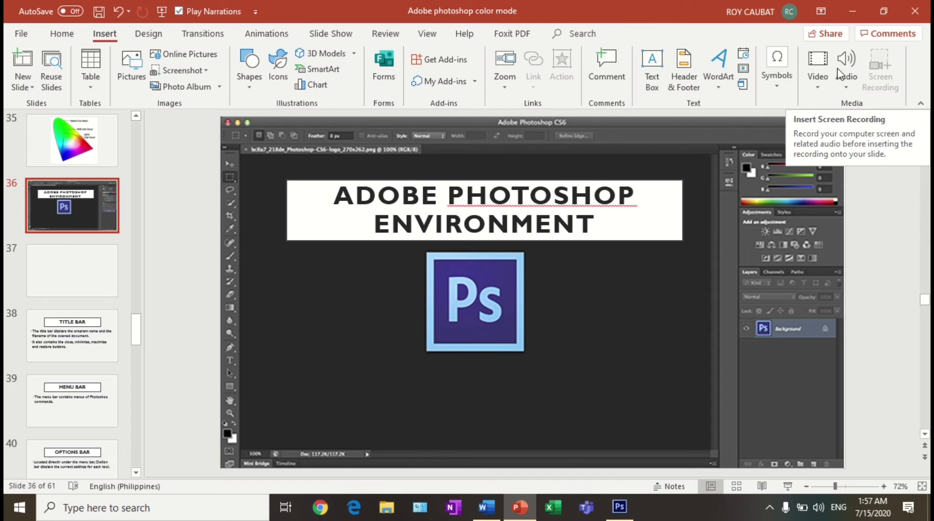
{"action": "left_click", "coordinate": [811, 218]}
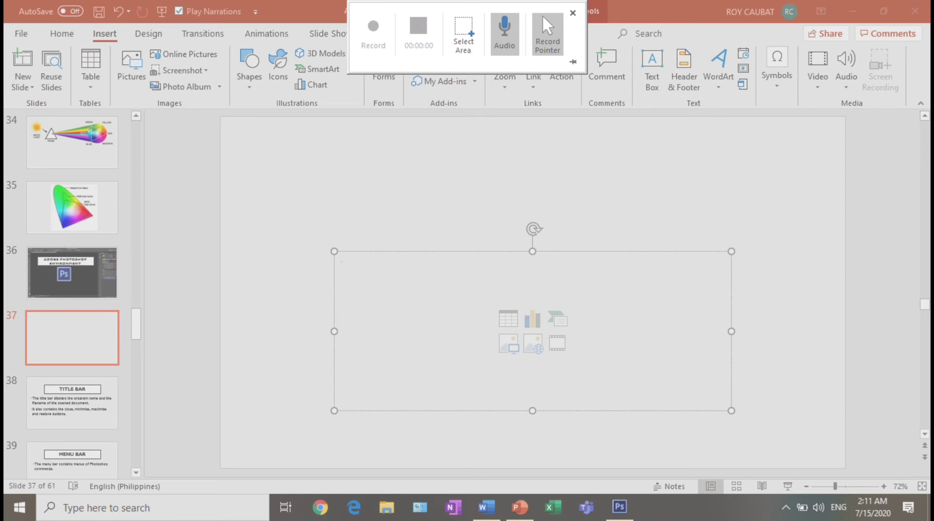
{"action": "left_click_drag", "start_coordinate": [4, 1], "coordinate": [589, 393]}
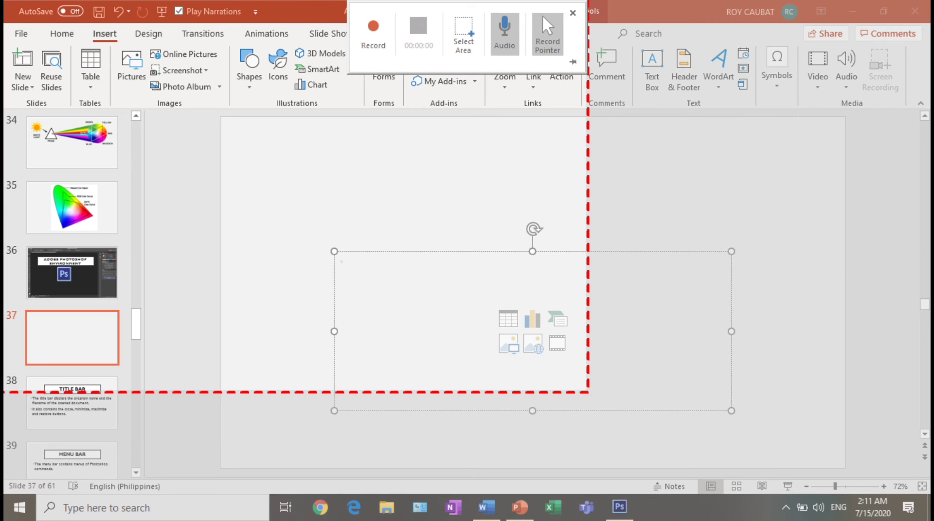
{"action": "key", "text": "Escape"}
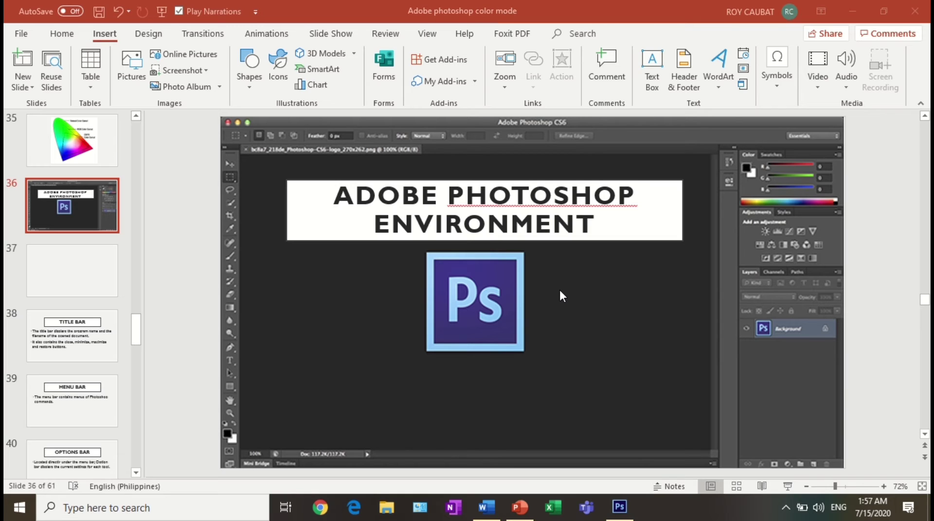
Switch to Photoshop and demonstrate banner.psd by showing its layer list and enlarging the banner to 100%
{"action": "left_click", "coordinate": [855, 9]}
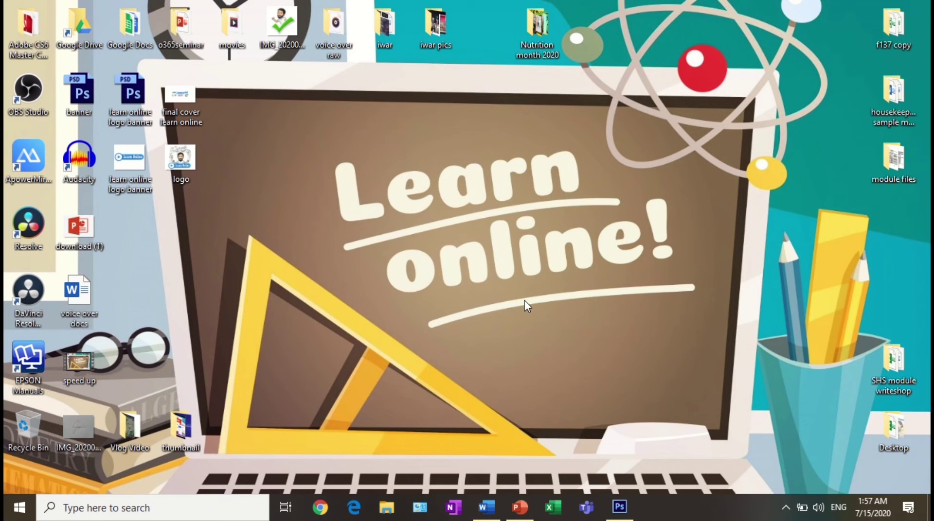
{"action": "left_click", "coordinate": [621, 518]}
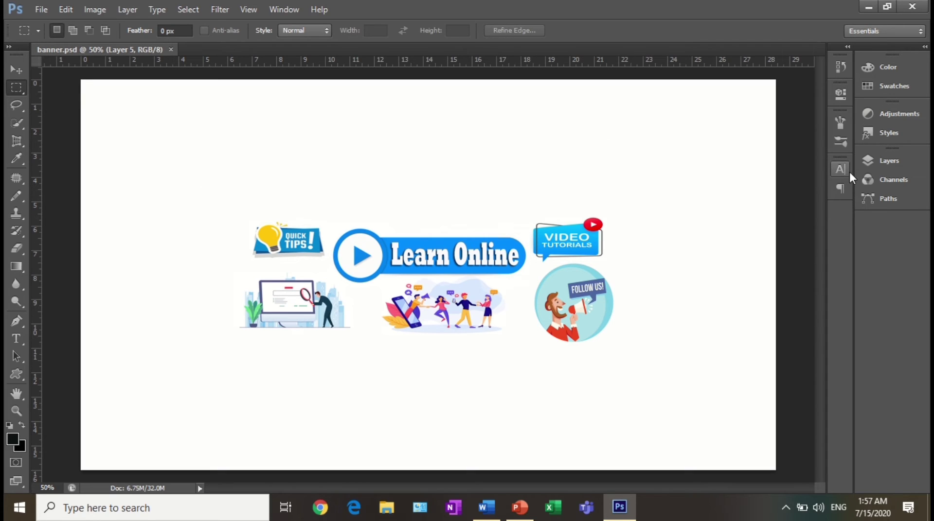
{"action": "left_click", "coordinate": [871, 163]}
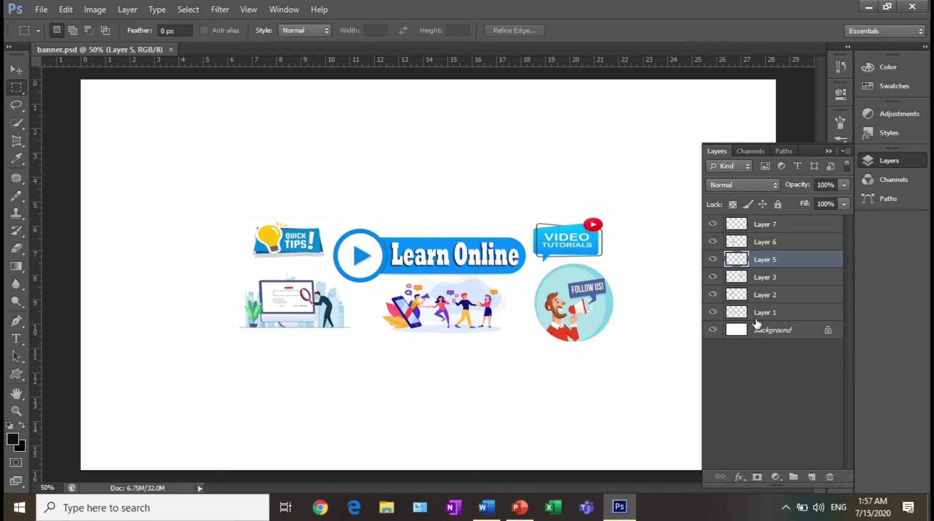
{"action": "left_click", "coordinate": [827, 151]}
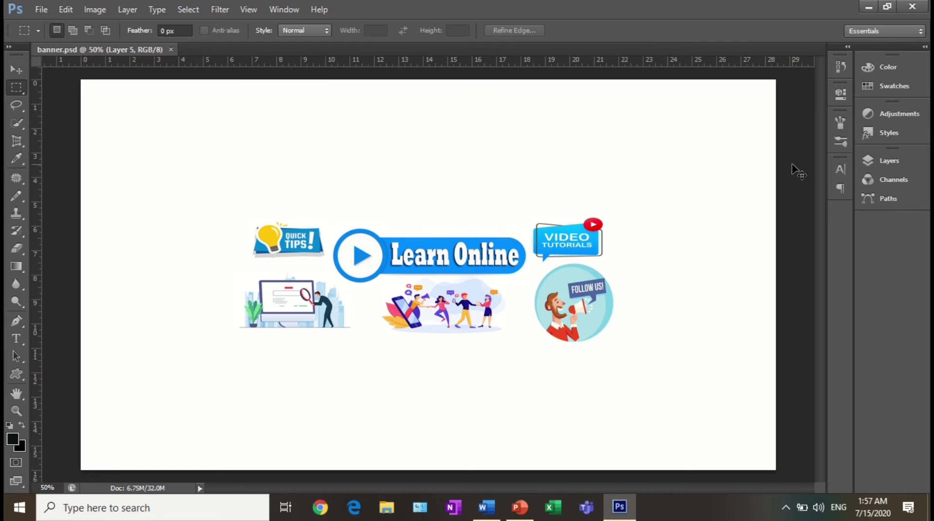
{"action": "key", "text": "ctrl+plus"}
{"action": "key", "text": "ctrl+plus"}
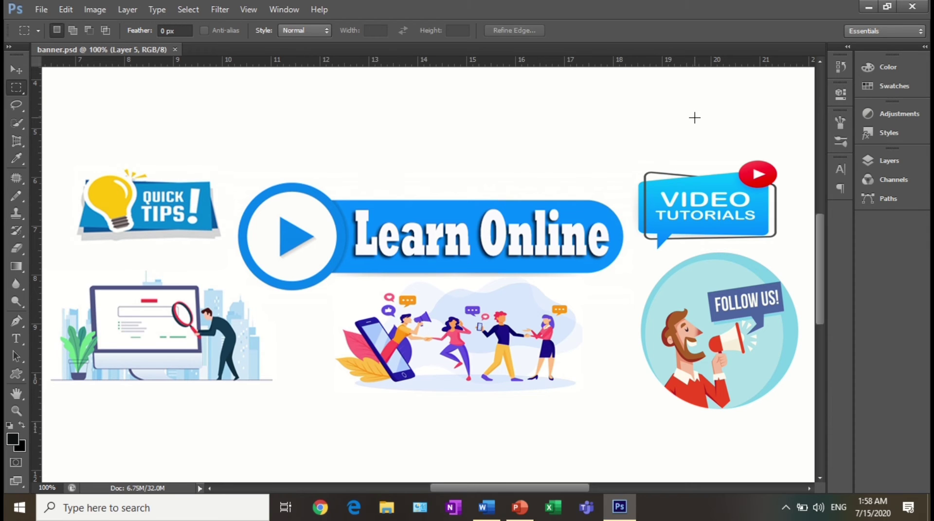
{"action": "left_click", "coordinate": [867, 6]}
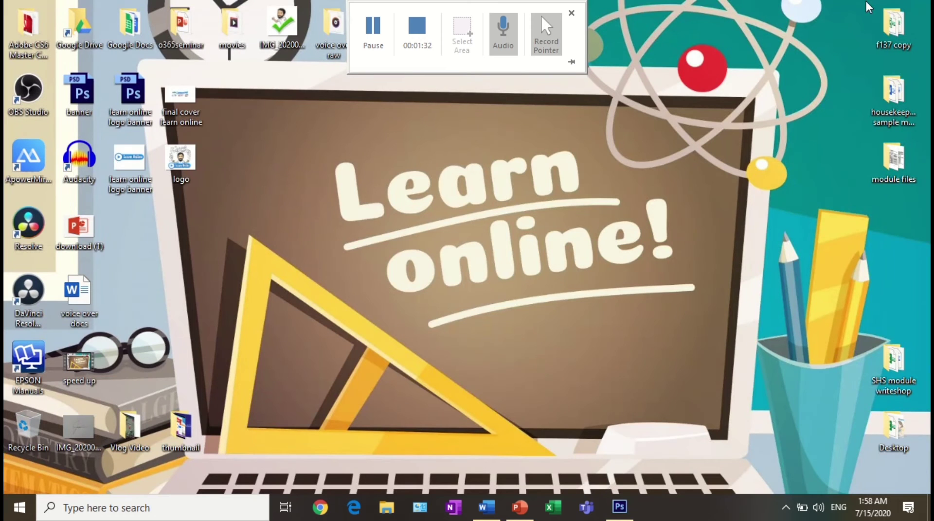
Return to the PowerPoint presentation, select blank slide 37 and pause the screen recording
{"action": "left_click", "coordinate": [511, 519]}
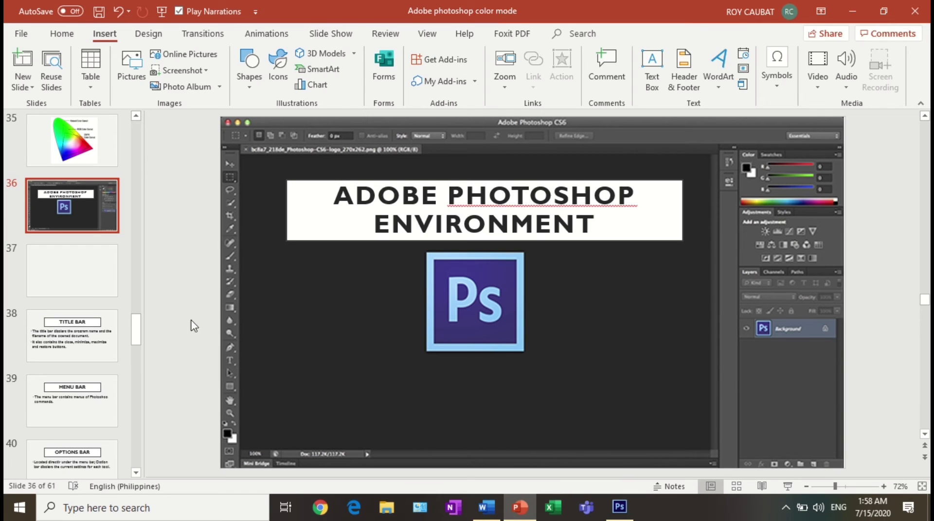
{"action": "left_click", "coordinate": [90, 279]}
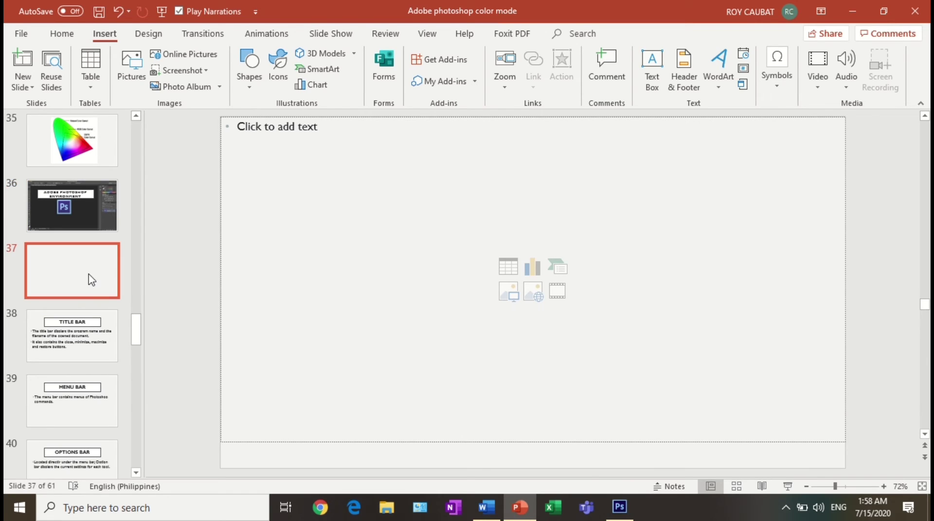
{"action": "mouse_move", "coordinate": [451, 0]}
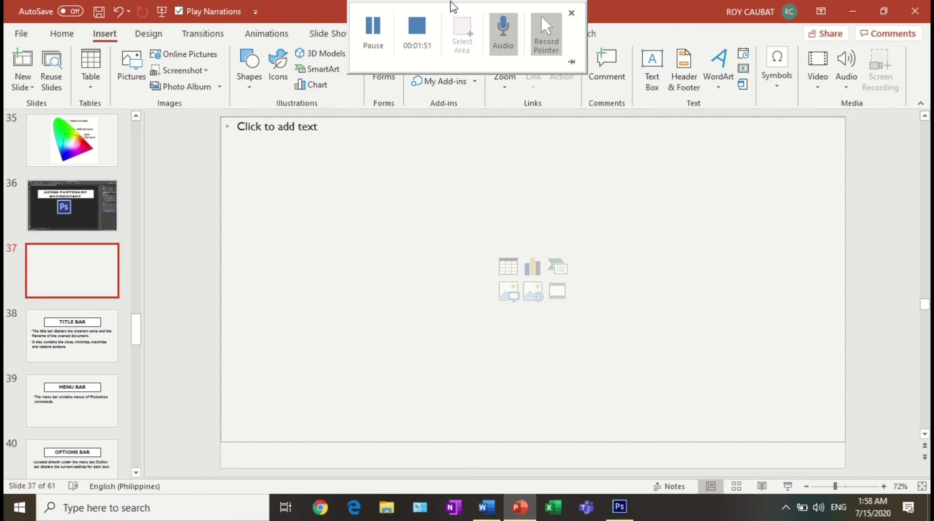
{"action": "left_click", "coordinate": [372, 24]}
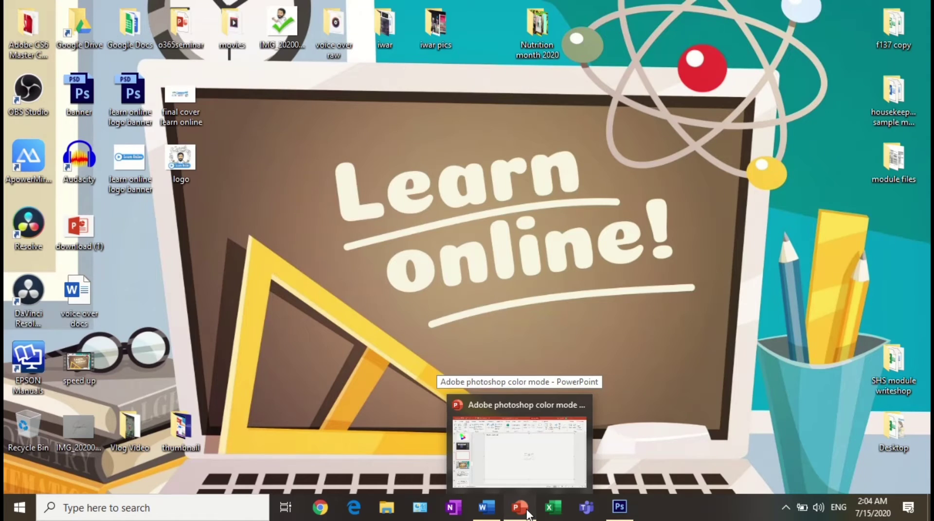
Preview the screen recording inserted on slide 38 of the PowerPoint presentation, checking several points before pausing playback
{"action": "left_click", "coordinate": [528, 513]}
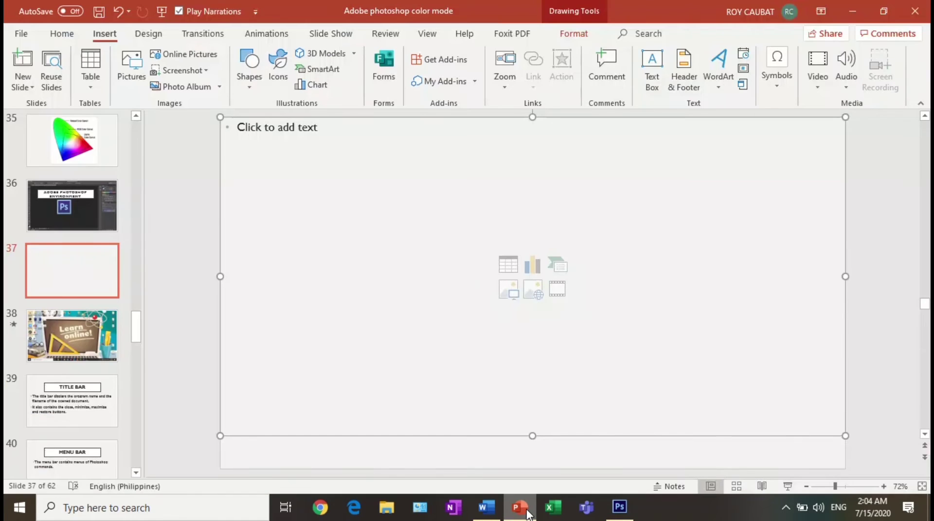
{"action": "left_click", "coordinate": [84, 347]}
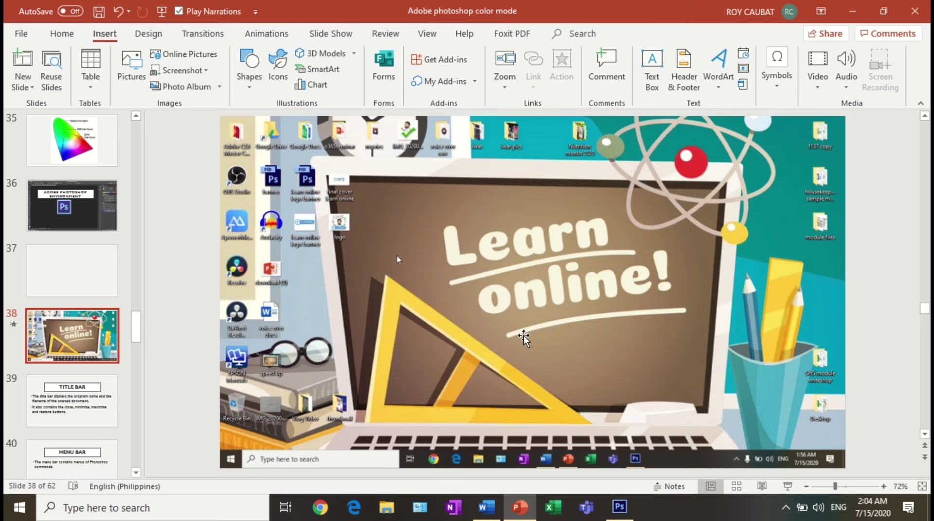
{"action": "left_click", "coordinate": [519, 456]}
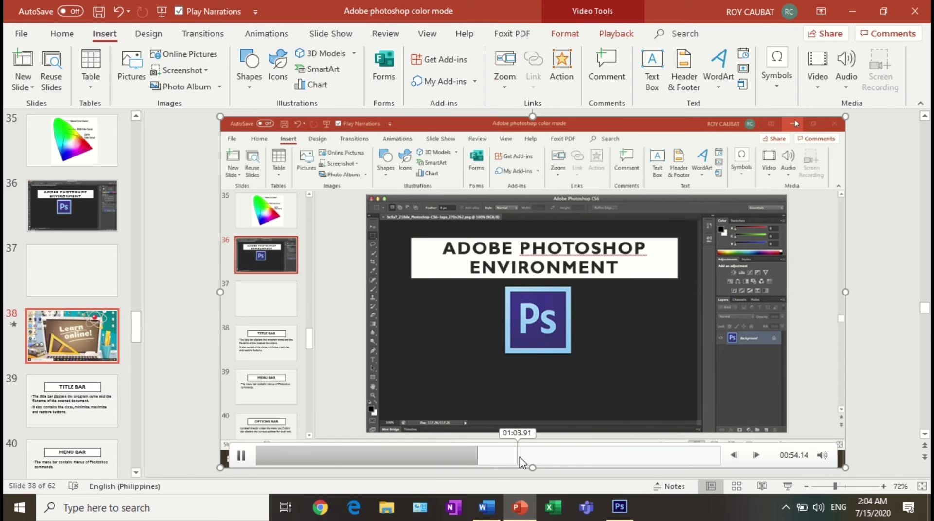
{"action": "key", "text": "alt+p"}
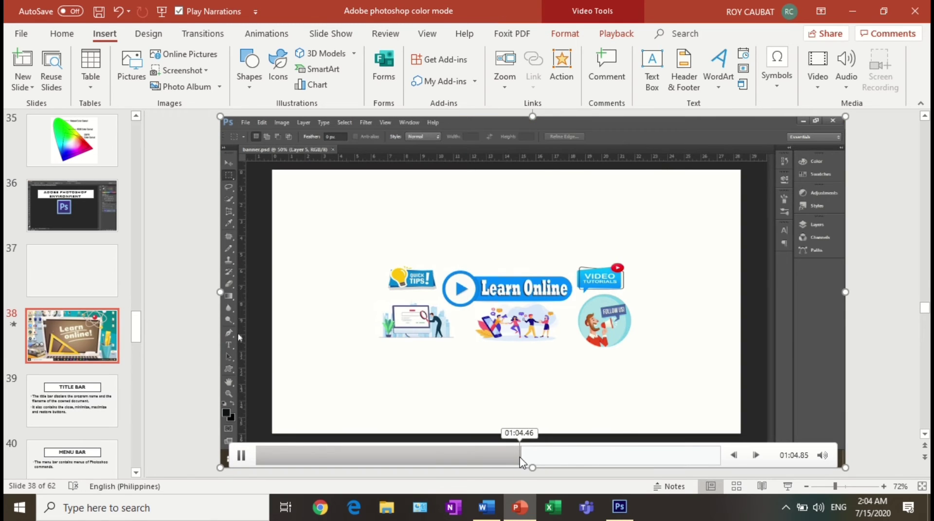
{"action": "left_click", "coordinate": [572, 458]}
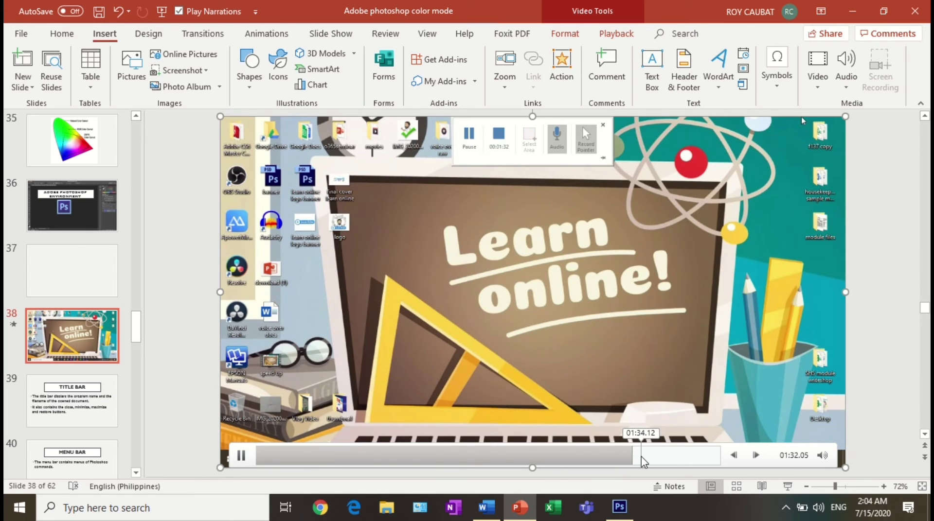
{"action": "left_click", "coordinate": [582, 461]}
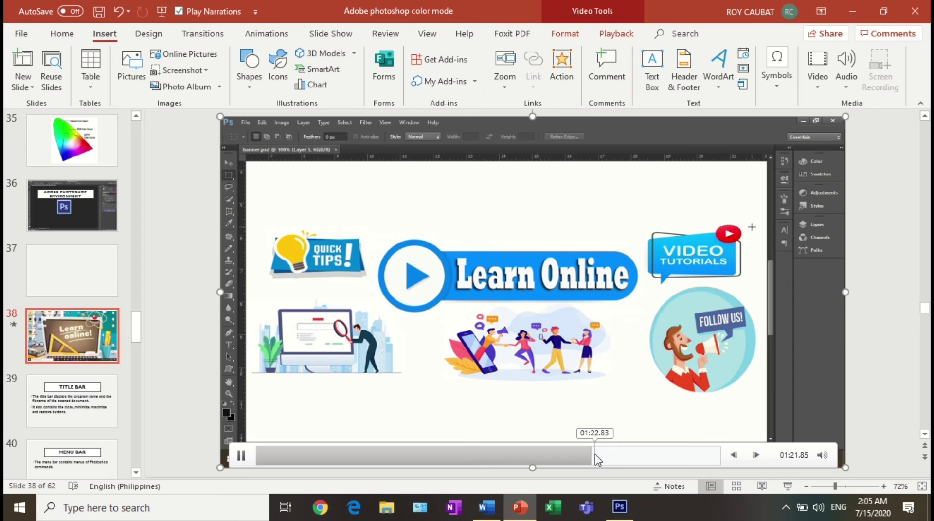
{"action": "left_click", "coordinate": [243, 456]}
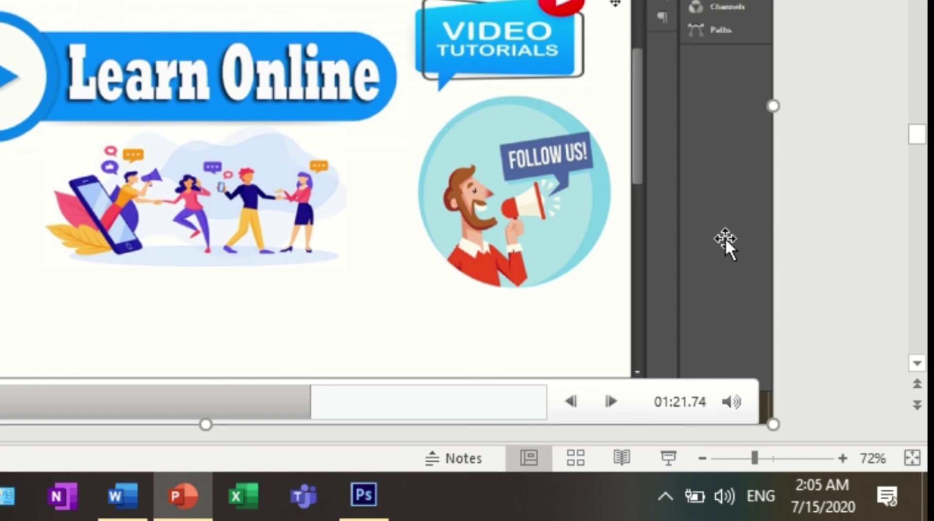
Save the recording on slide 38 as a media file named "my tutorial" in the Desktop folder
{"action": "right_click", "coordinate": [819, 368]}
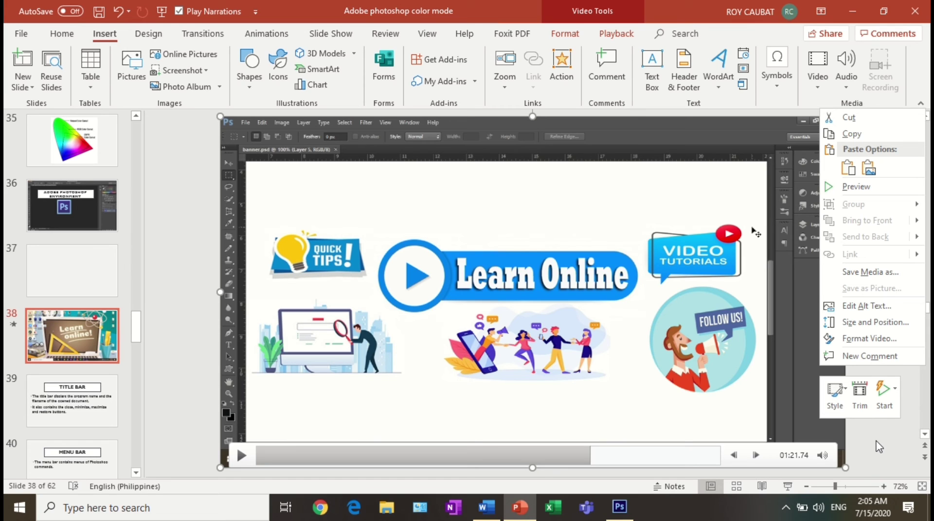
{"action": "key", "text": "Escape"}
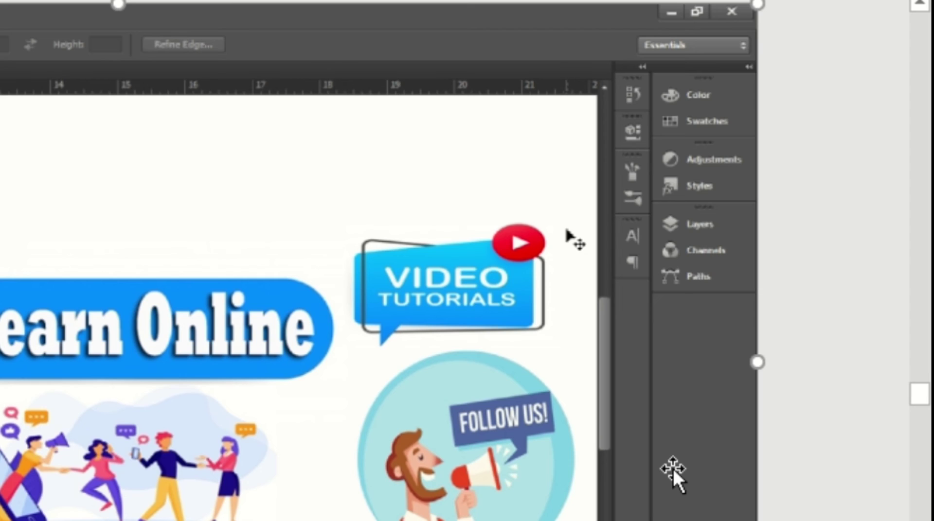
{"action": "right_click", "coordinate": [672, 469]}
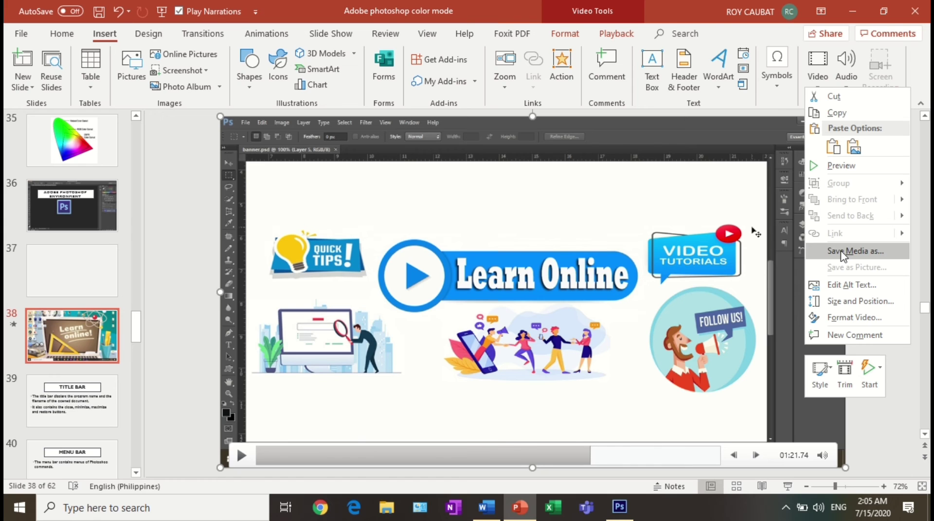
{"action": "left_click", "coordinate": [841, 252]}
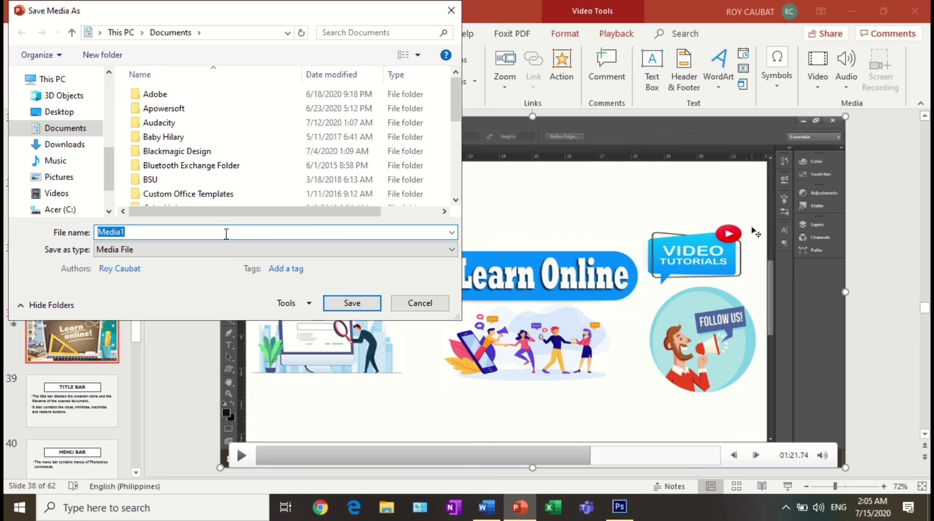
{"action": "key", "text": "BackSpace"}
{"action": "type", "text": "my tutorial"}
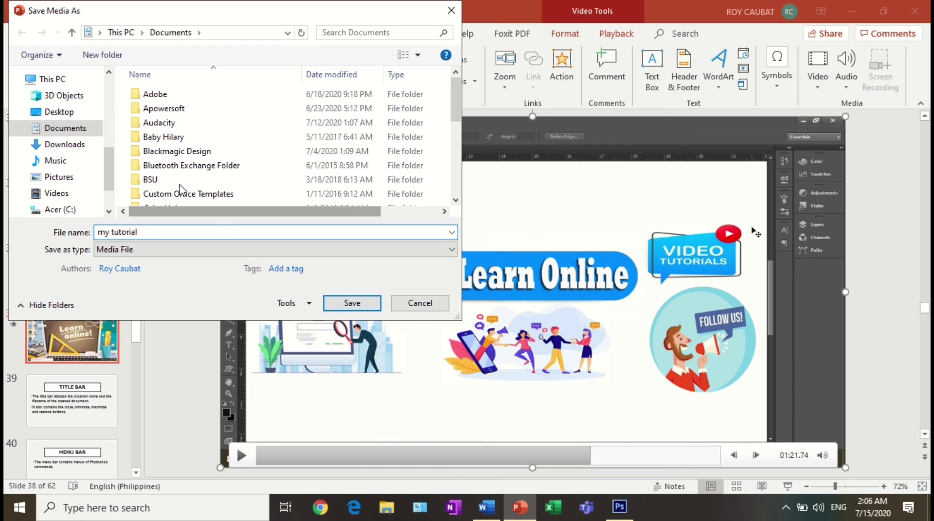
{"action": "left_click", "coordinate": [71, 115]}
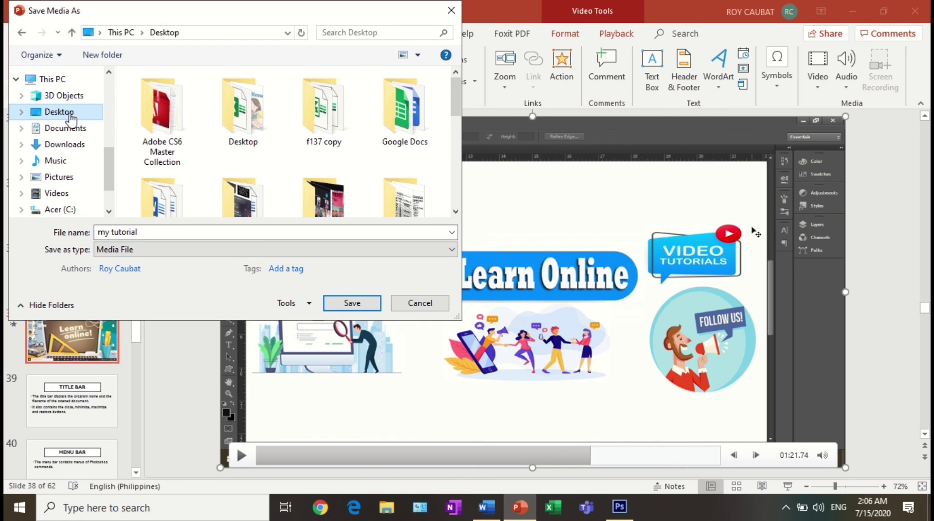